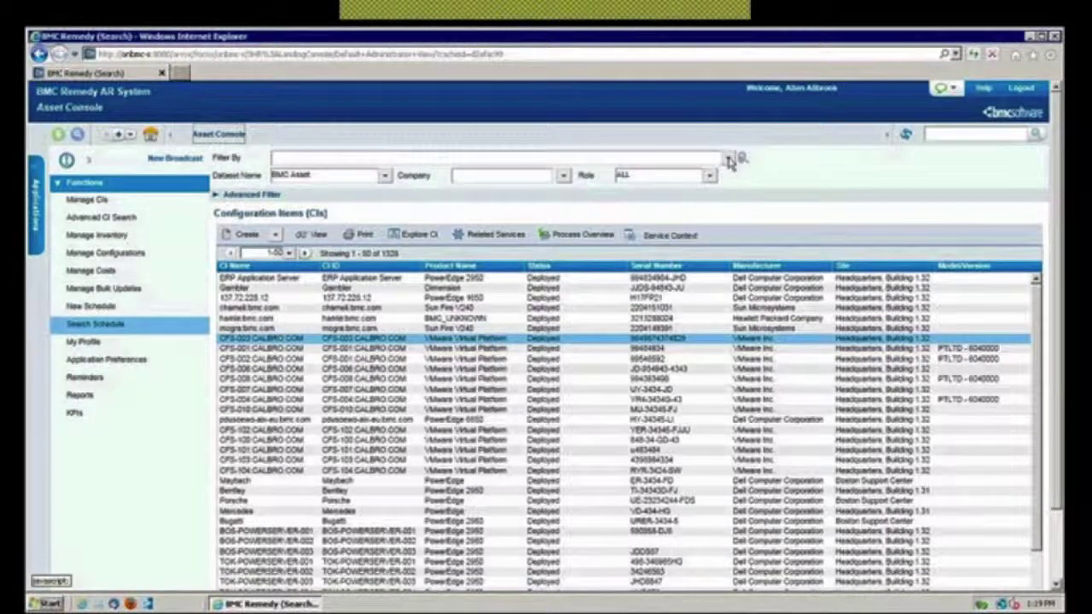
# Filter the configuration items with the defined search By Services > All.
pyautogui.click(728, 159)
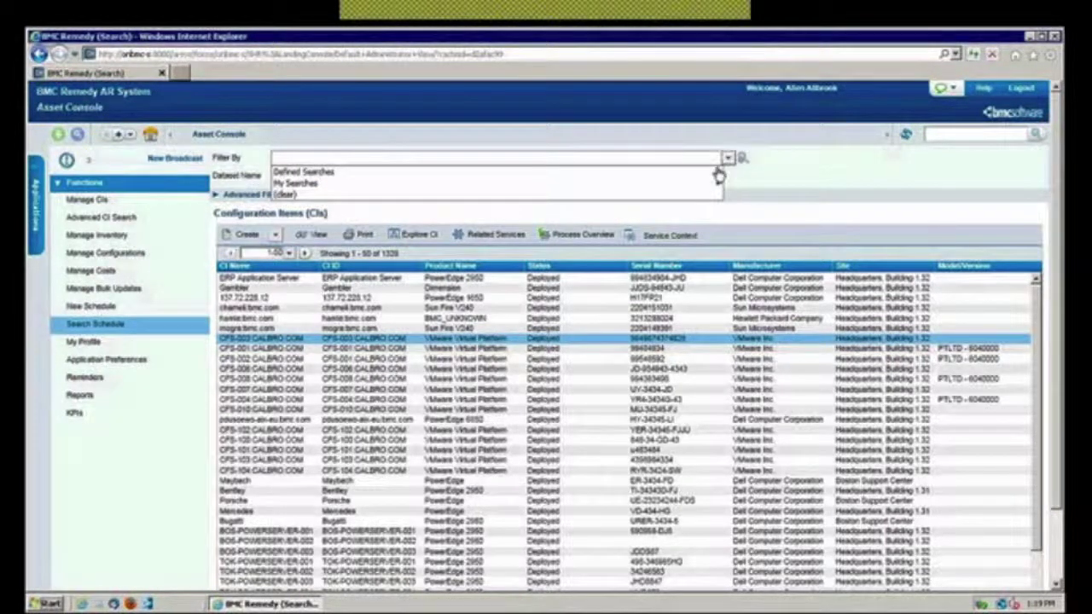
pyautogui.moveTo(720, 174)
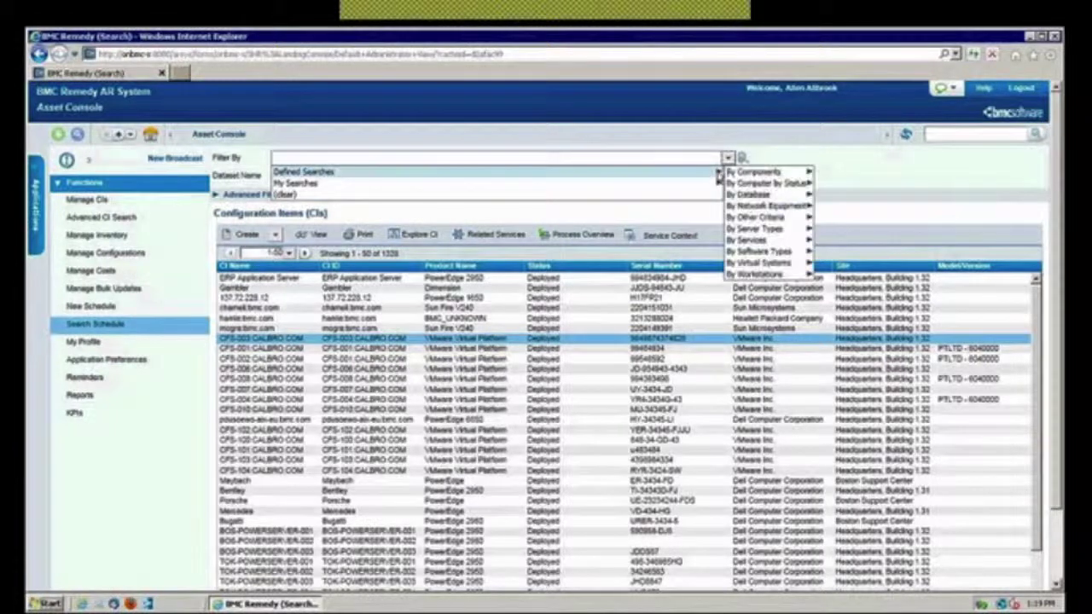
pyautogui.moveTo(765, 245)
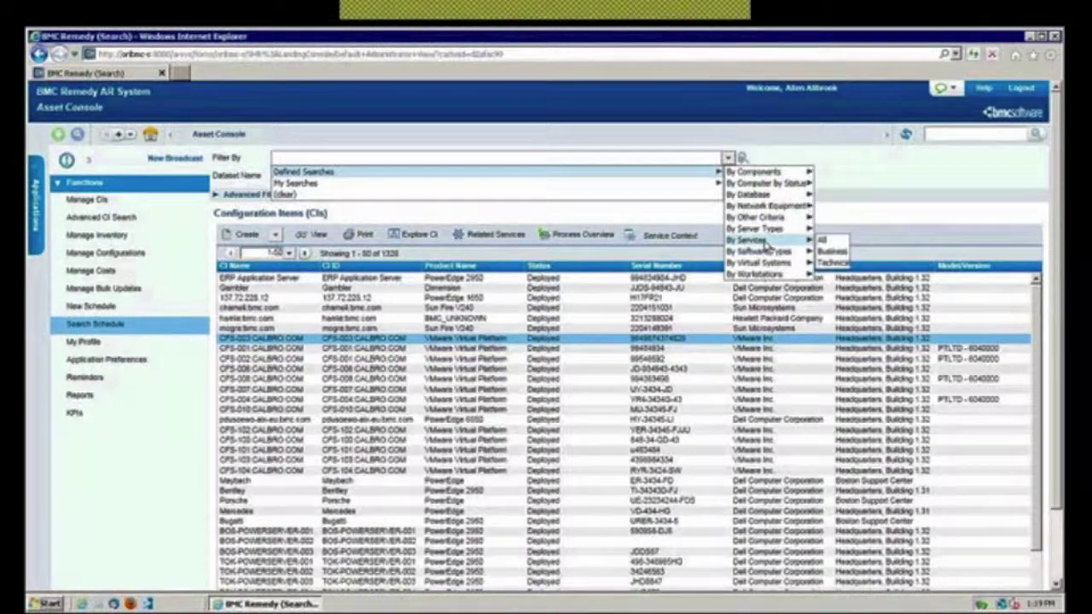
pyautogui.click(823, 245)
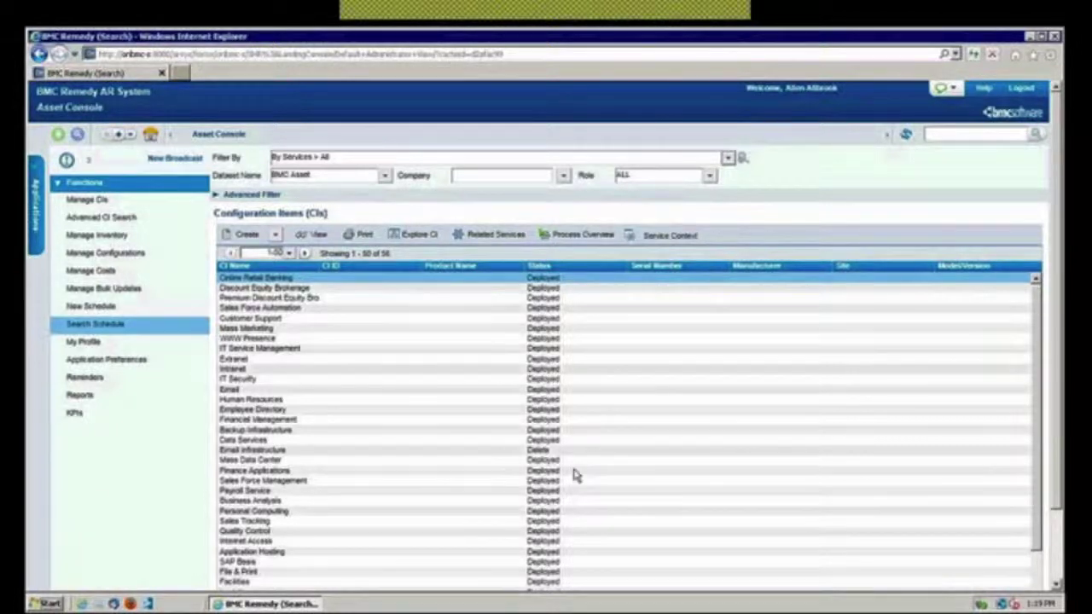
# Explore the relationships of the Employee Services configuration item.
pyautogui.moveTo(1036, 378); pyautogui.dragTo(1040, 415)
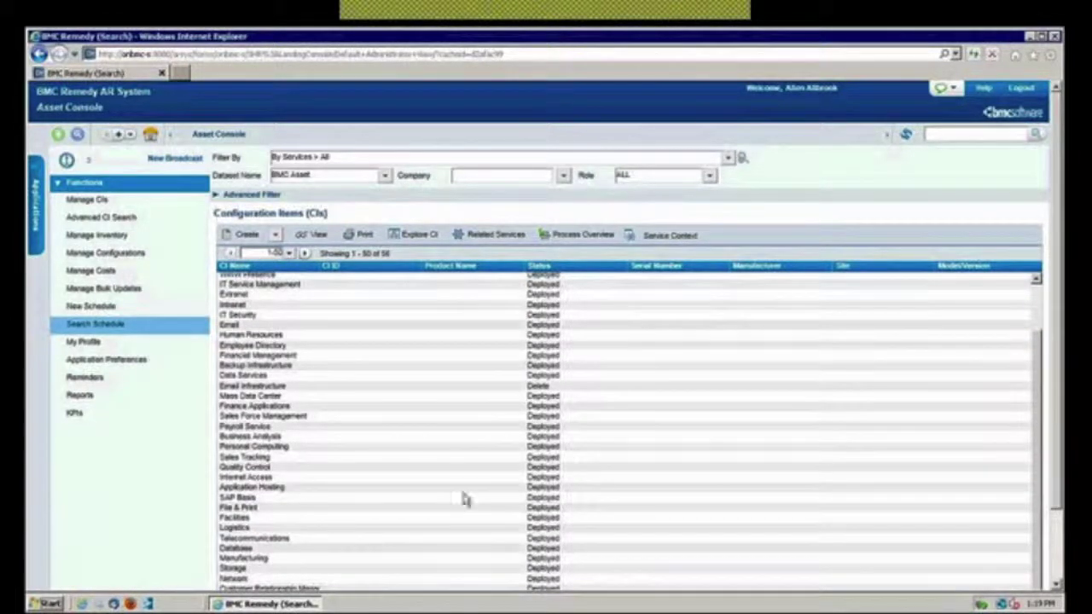
pyautogui.moveTo(388, 510)
pyautogui.scroll(-2, 573, 413)
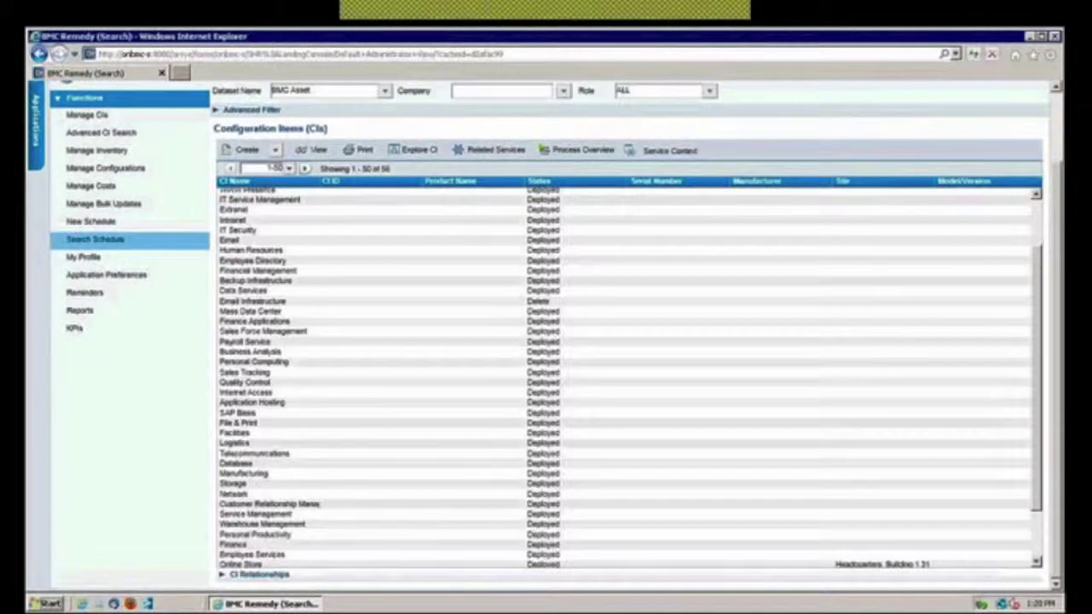
pyautogui.click(273, 557)
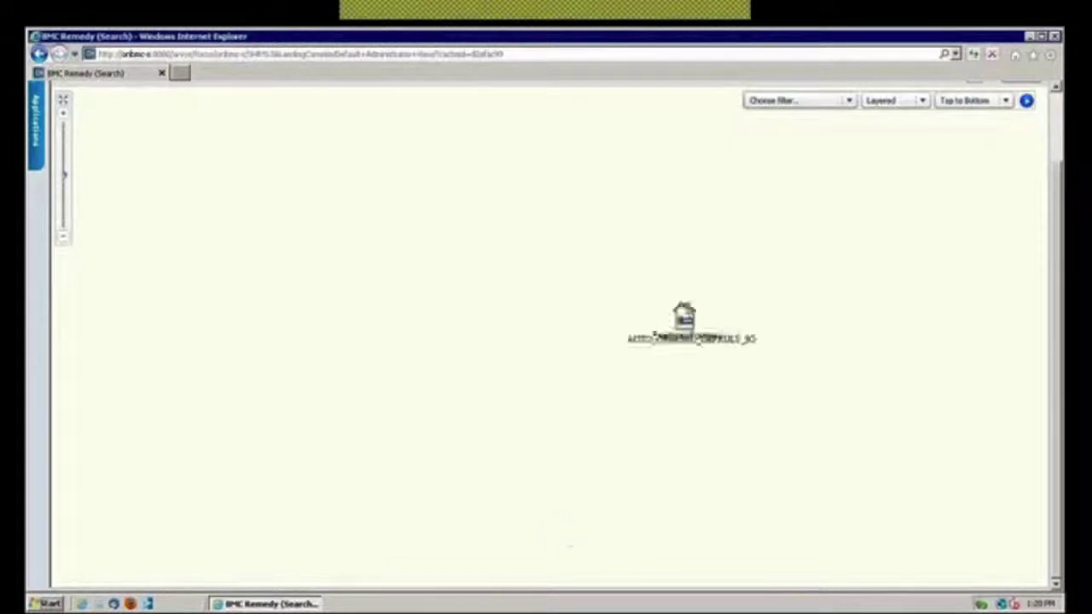
pyautogui.scroll(2, 1058, 239)
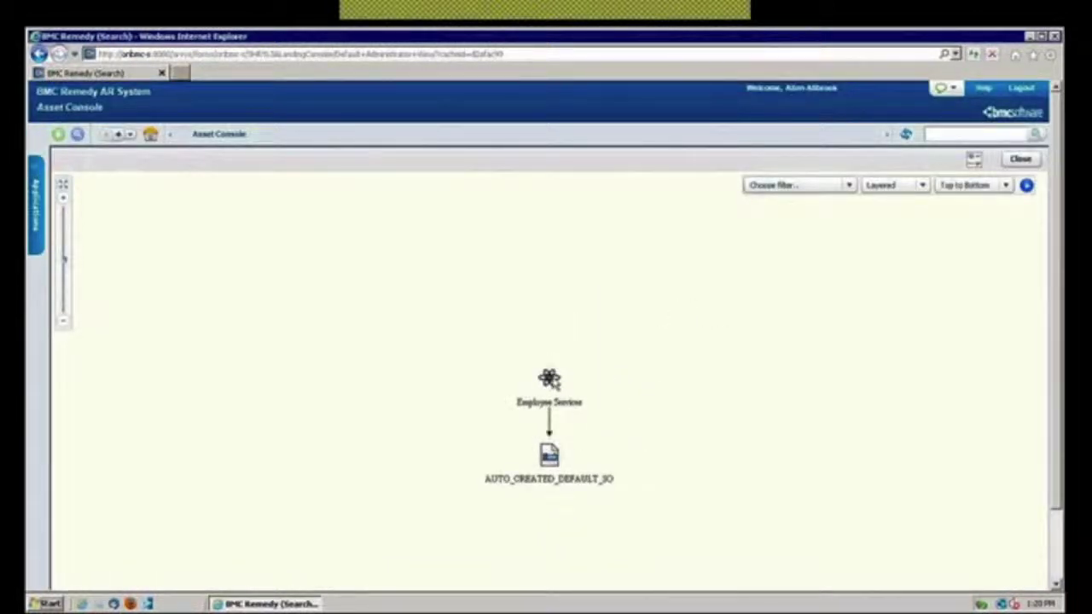
# Expand both the parents and children of the Employee Services node in the relationship graph.
pyautogui.click(552, 379)
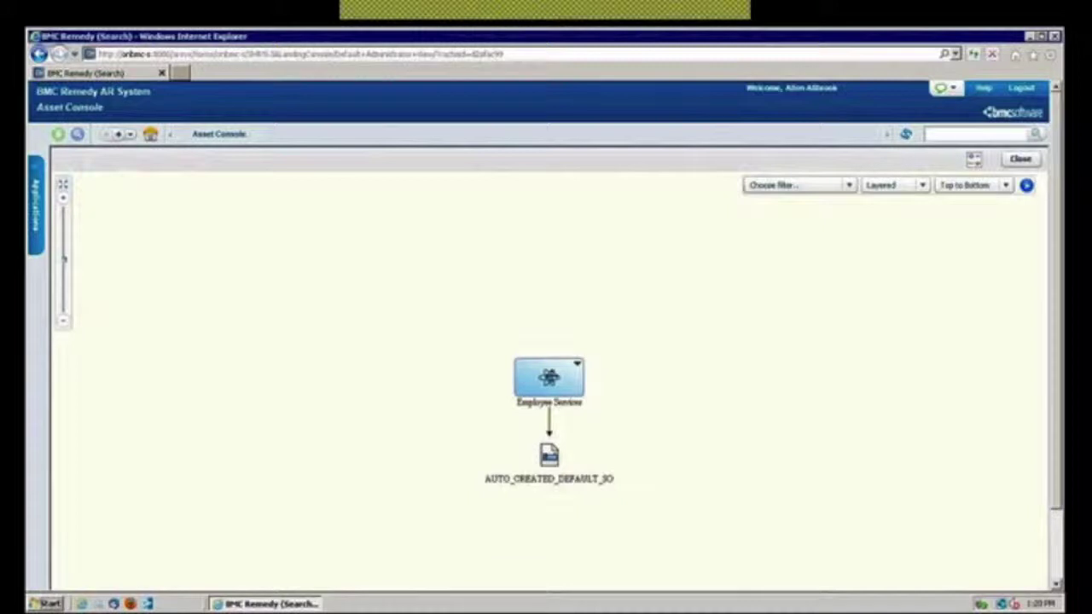
pyautogui.click(479, 374)
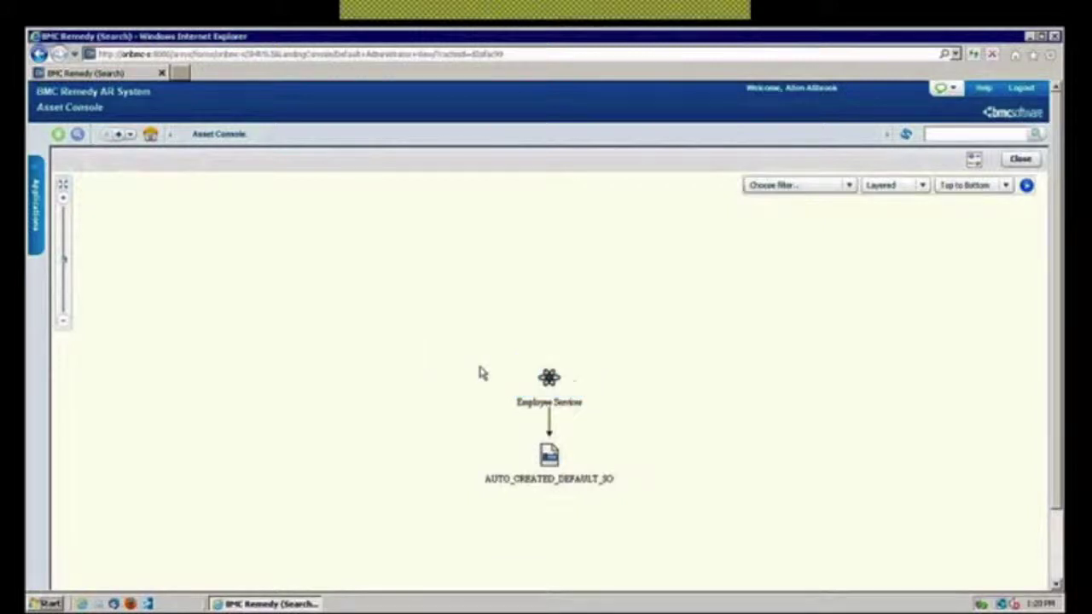
pyautogui.click(570, 375)
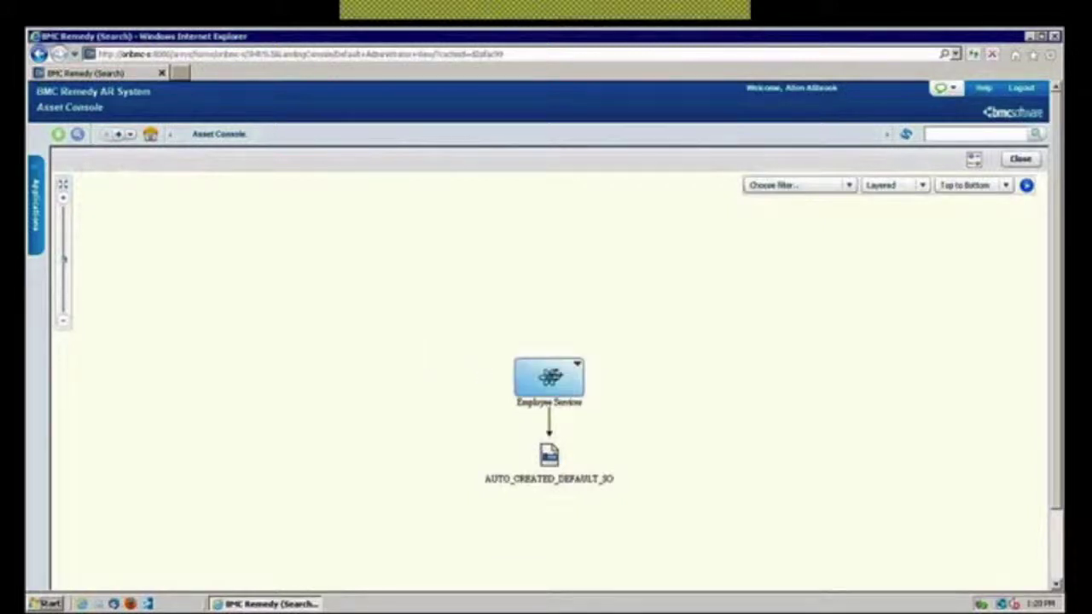
pyautogui.rightClick(574, 366)
pyautogui.press('Escape')
pyautogui.click(589, 397)
pyautogui.click(561, 381)
pyautogui.moveTo(572, 364); pyautogui.dragTo(576, 366)
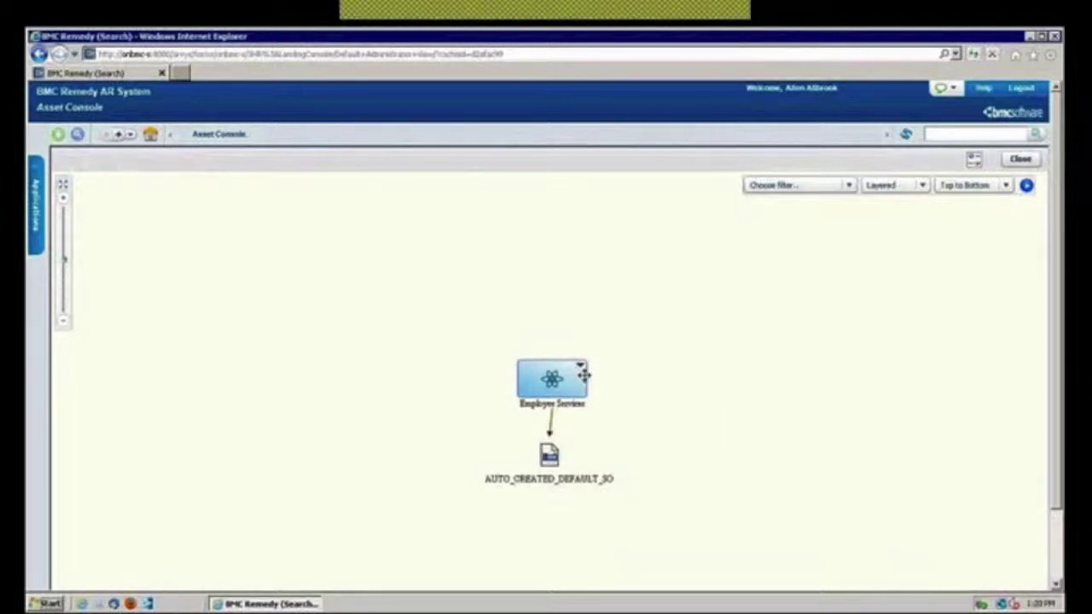
pyautogui.rightClick(578, 379)
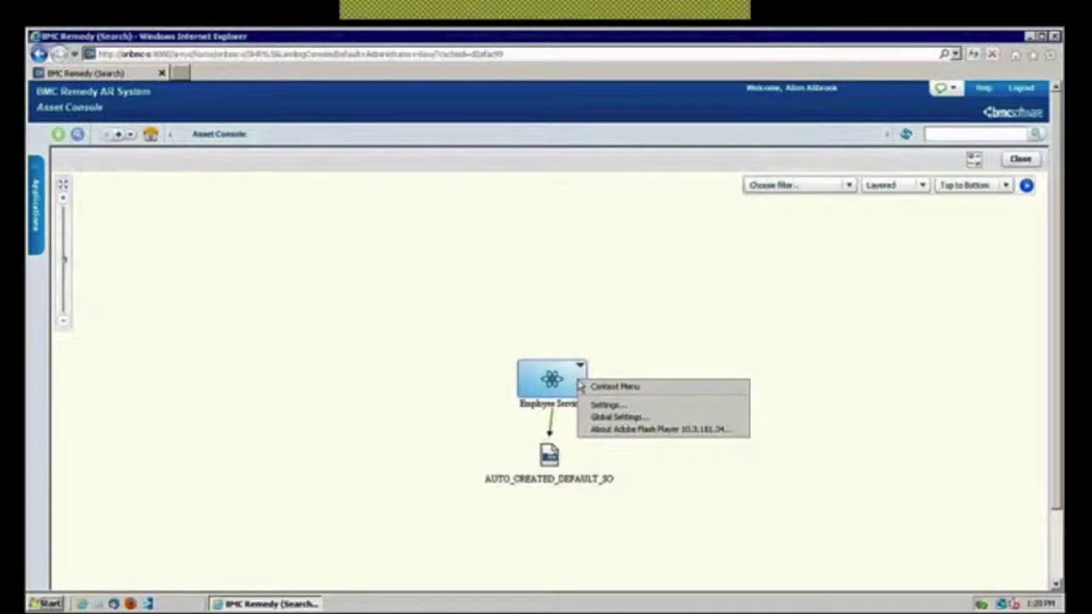
pyautogui.click(580, 366)
pyautogui.click(580, 366)
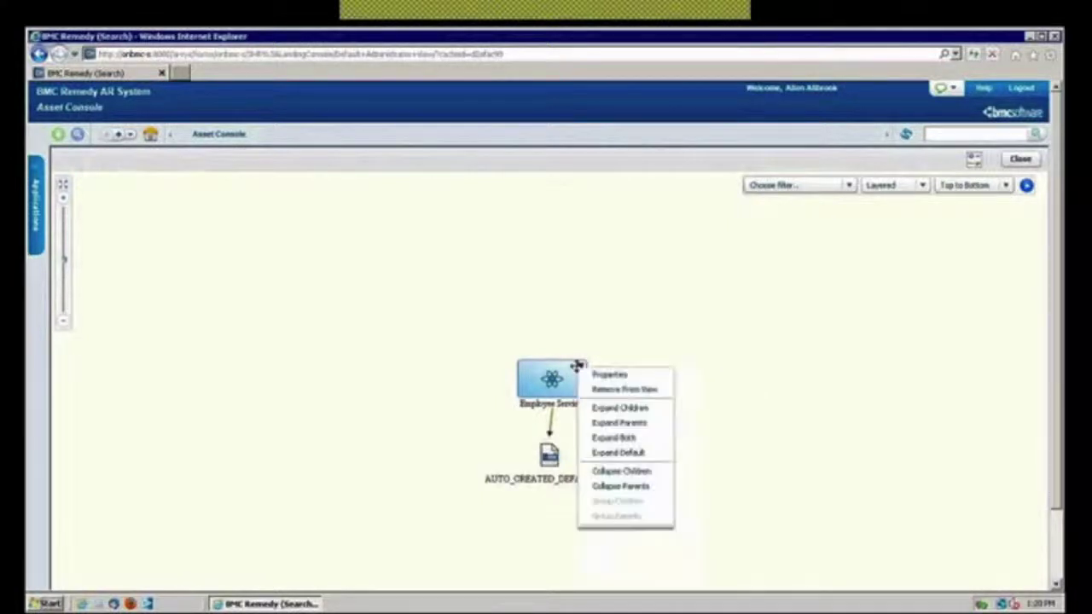
pyautogui.click(633, 438)
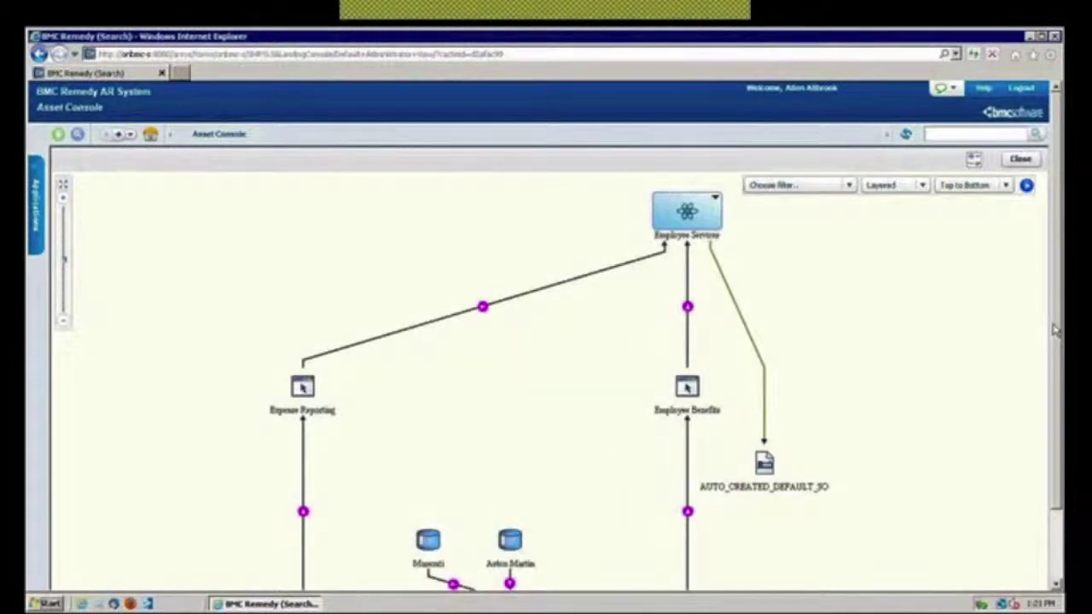
# Examine the expanded Employee Services map down to its lowest-level computers and close the relationship graph.
pyautogui.scroll(-2, 1058, 332)
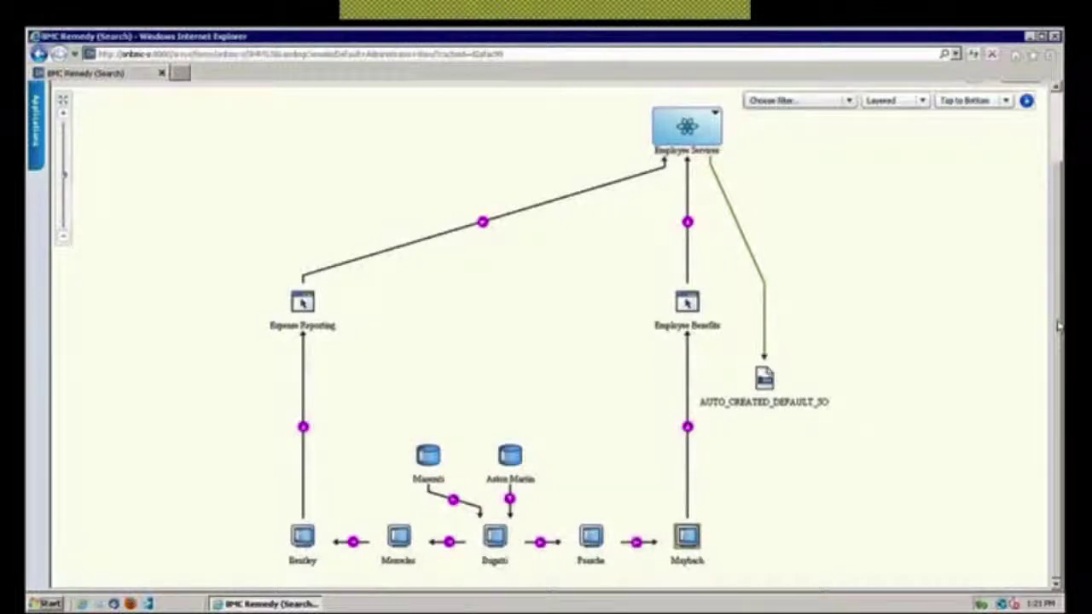
pyautogui.moveTo(1058, 324); pyautogui.dragTo(1058, 175)
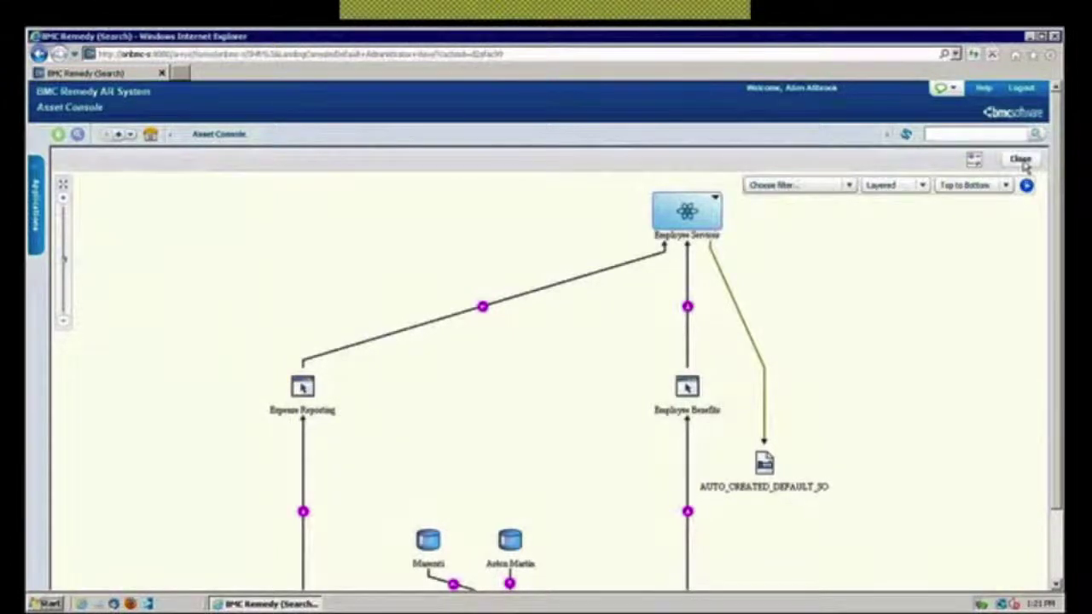
pyautogui.click(1022, 161)
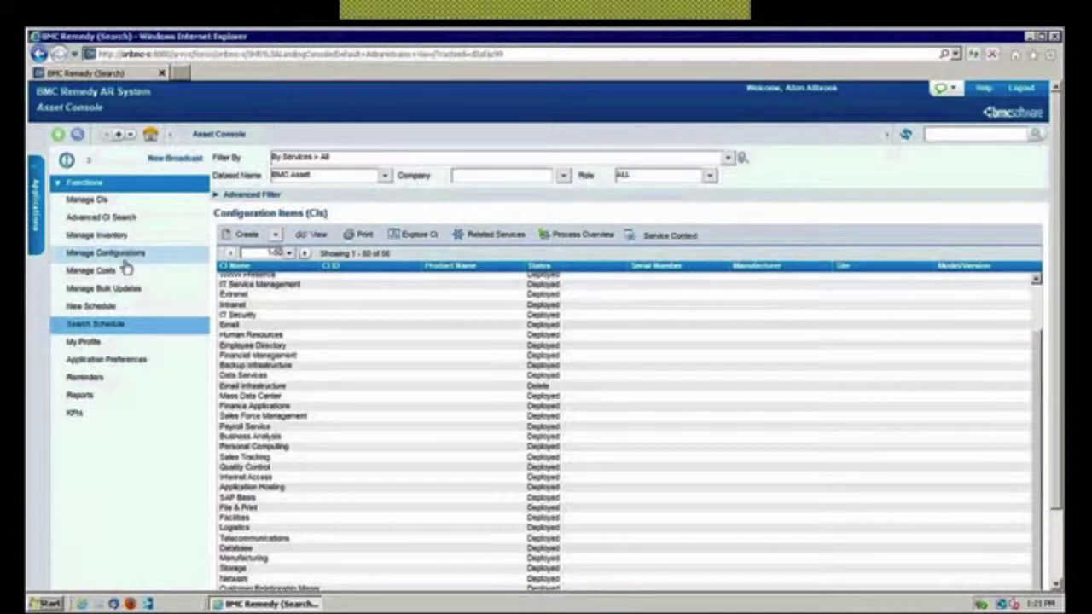
# Open the SAM Console from the Asset Management applications.
pyautogui.click(146, 329)
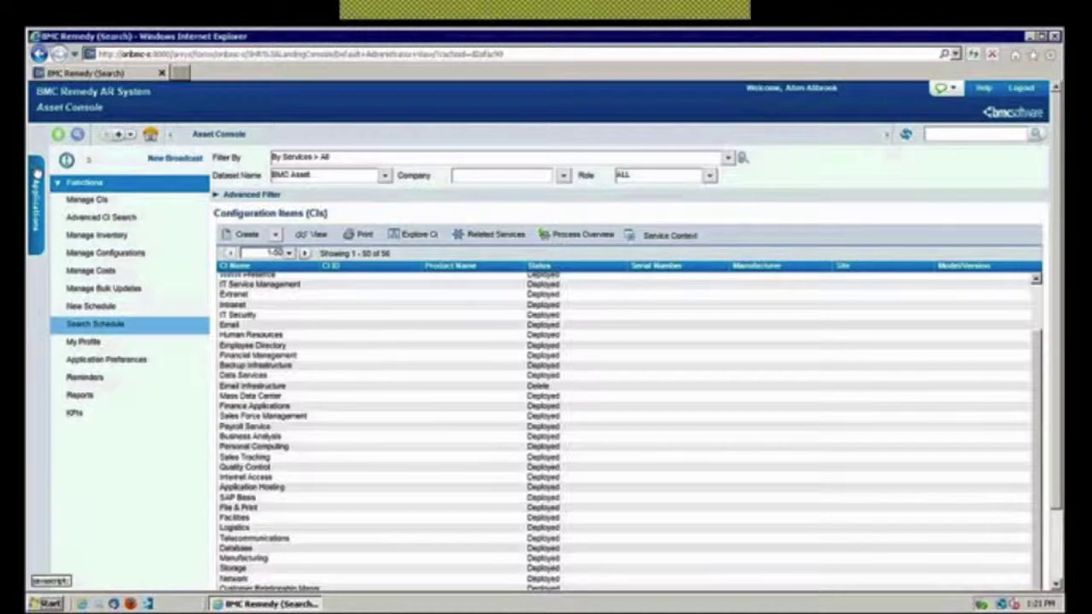
pyautogui.click(37, 171)
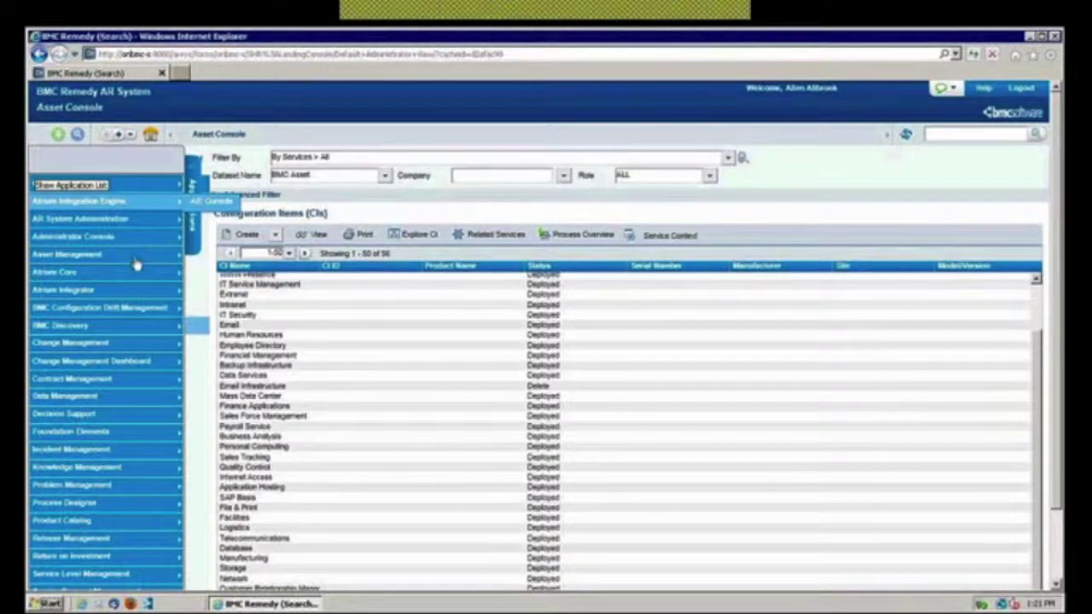
pyautogui.moveTo(135, 264)
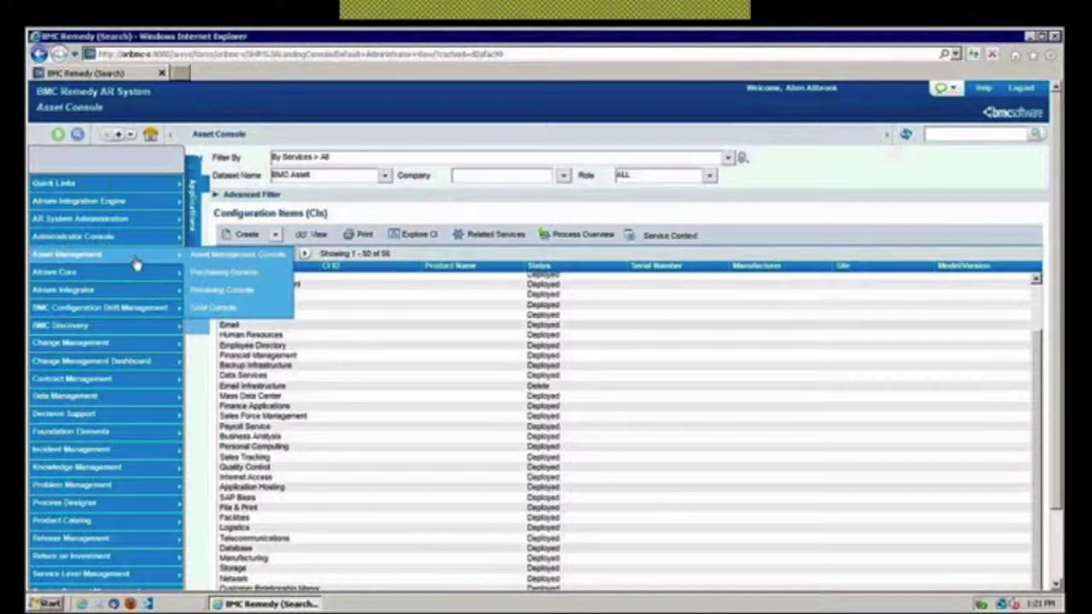
pyautogui.click(229, 310)
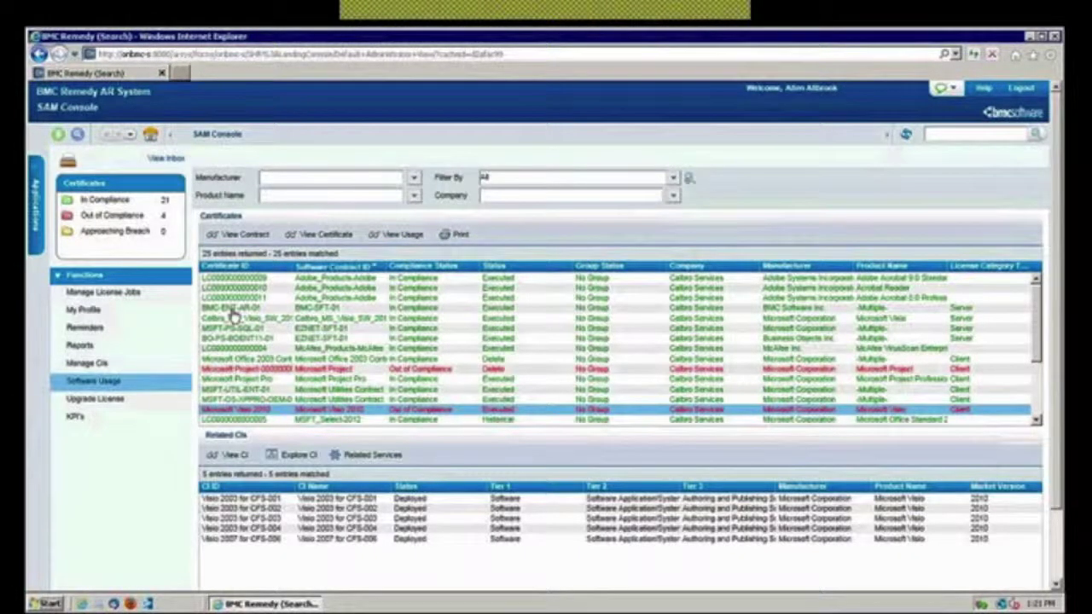
# Open the software asset KPIs and chart the certificates by manufacturer.
pyautogui.moveTo(234, 313)
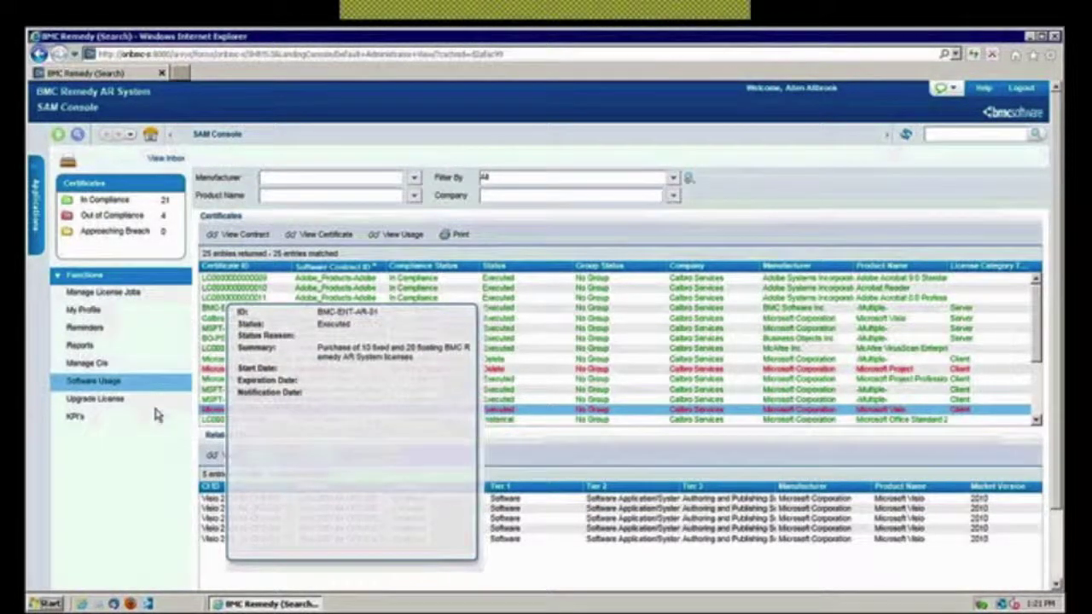
pyautogui.click(77, 417)
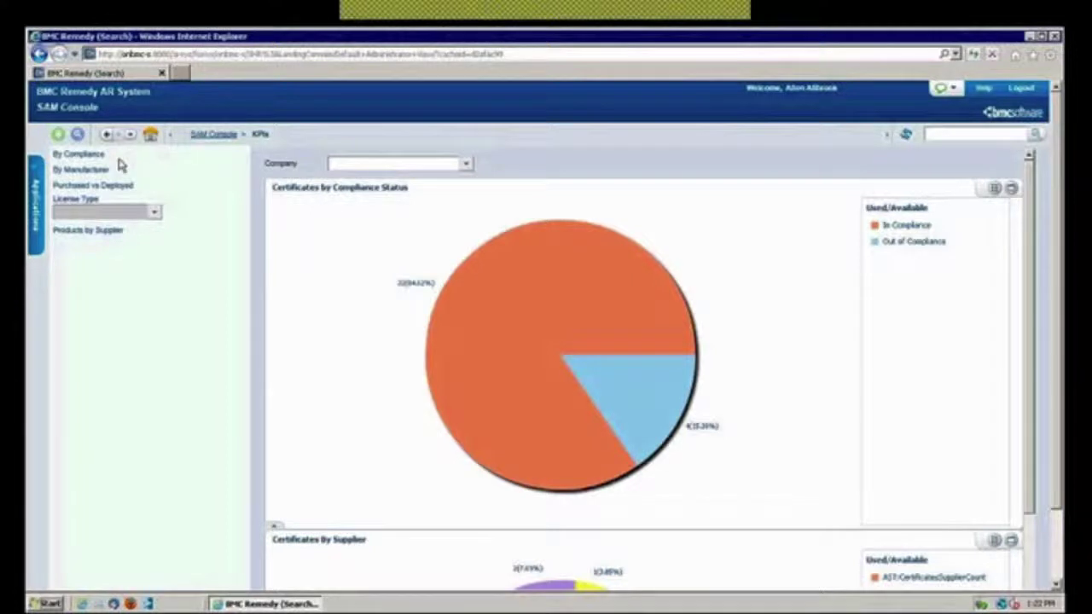
pyautogui.click(86, 170)
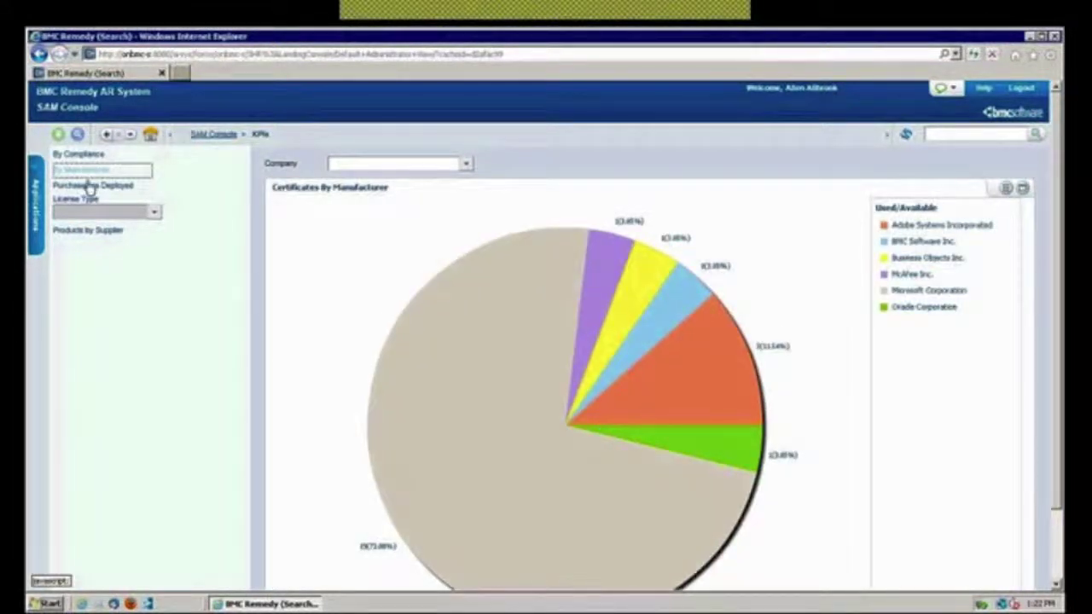
# Chart certificates purchased versus deployed for the Per Instance license type.
pyautogui.click(92, 189)
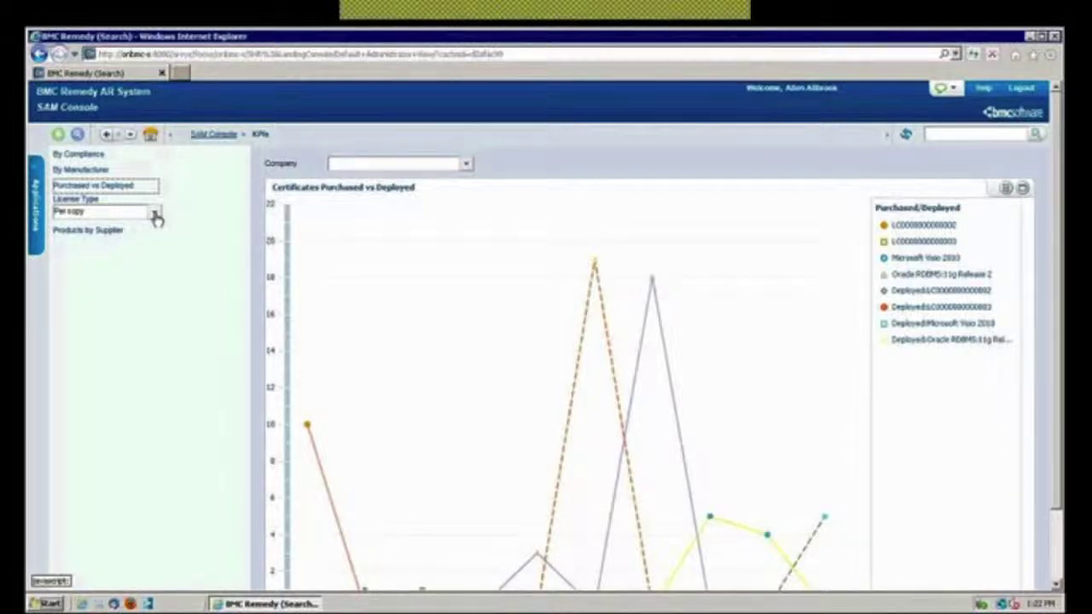
pyautogui.click(155, 215)
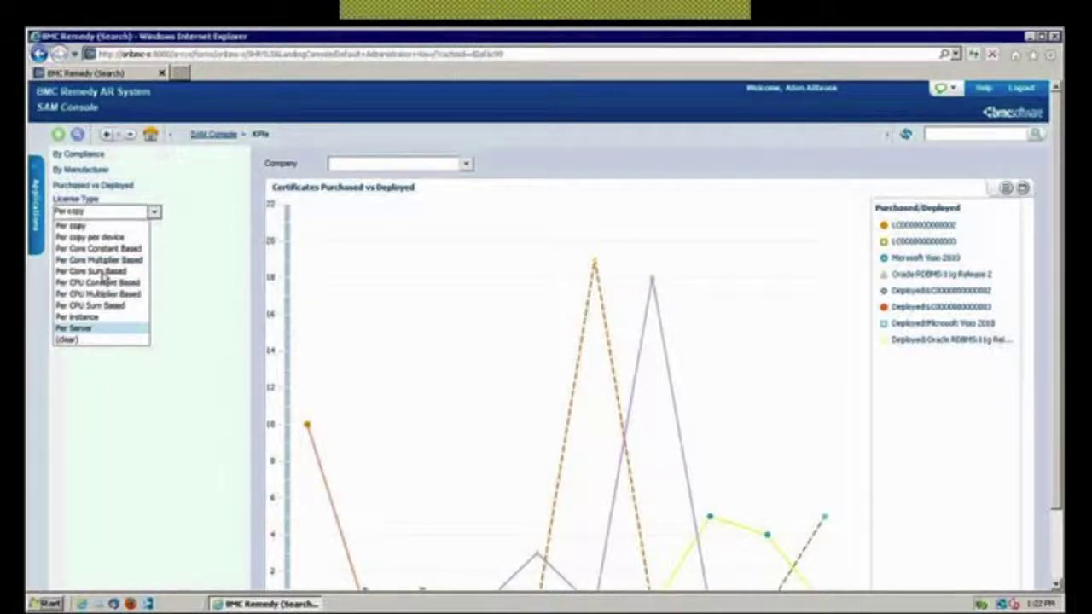
pyautogui.click(86, 317)
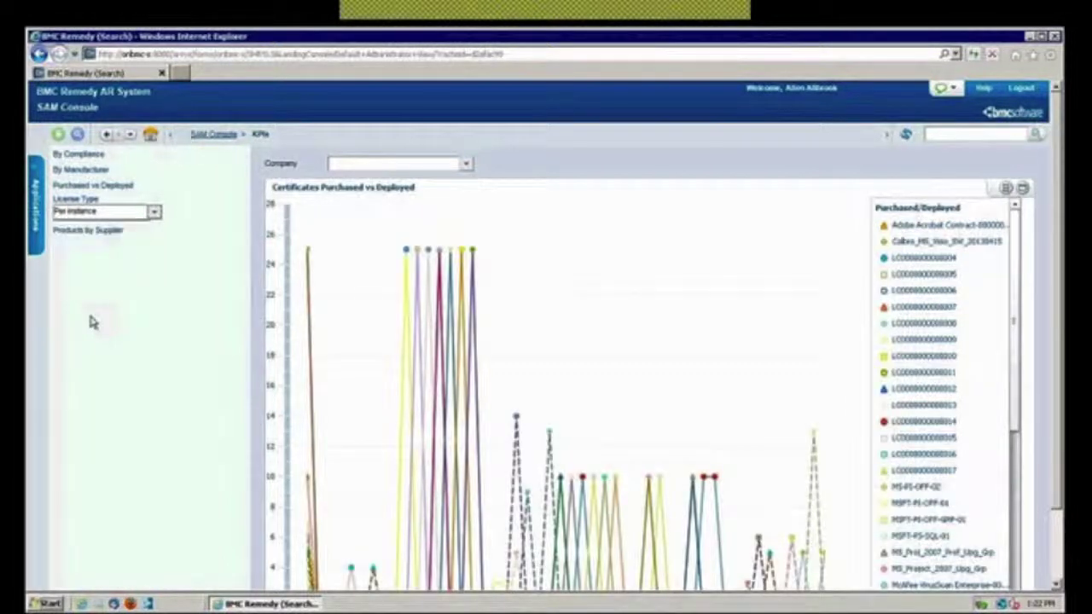
# Show the KPI chart of products by supplier and return to the SAM Console.
pyautogui.click(99, 232)
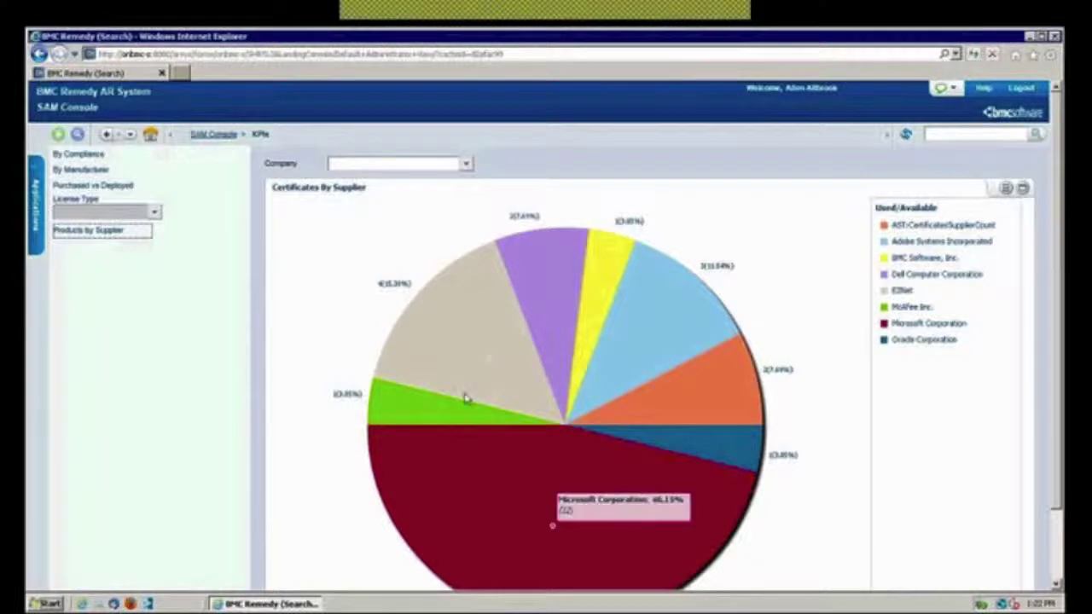
pyautogui.click(207, 139)
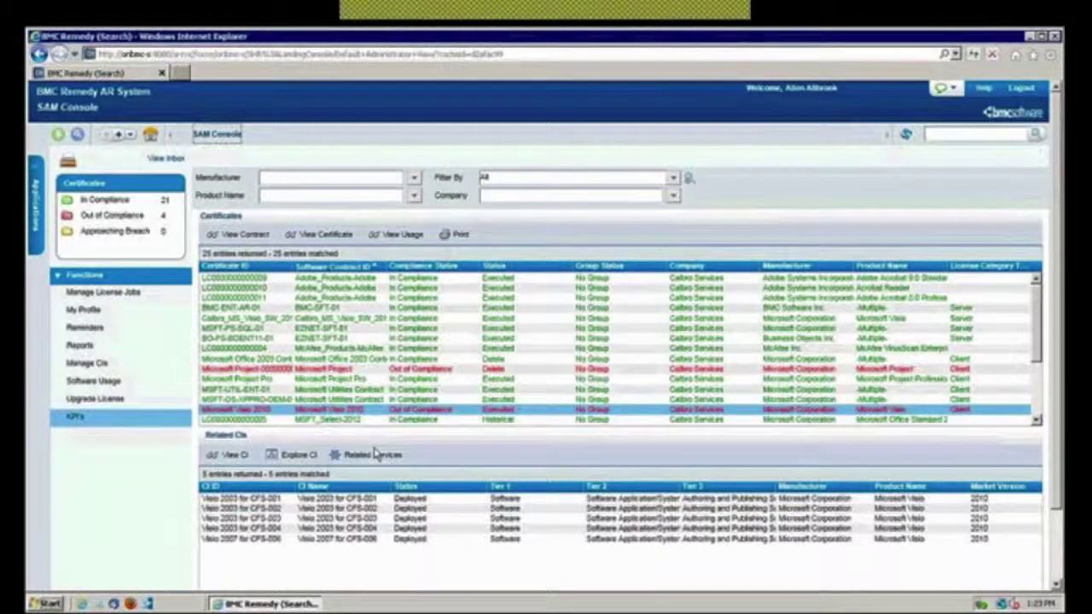
# View the out-of-compliance Microsoft Visio 2010 license certificate and open its compliance details.
pyautogui.moveTo(266, 416)
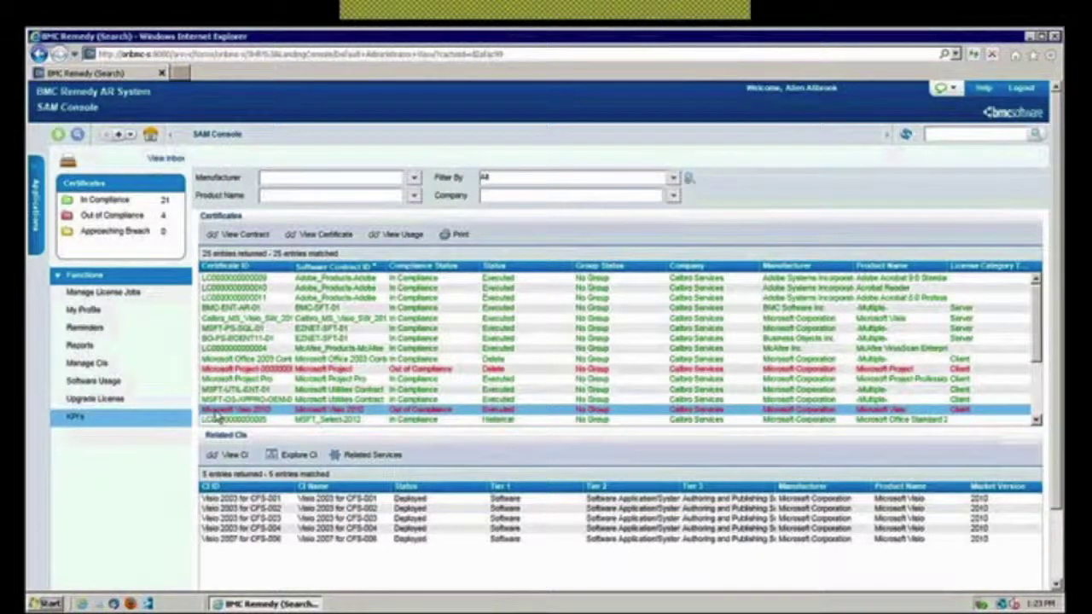
pyautogui.moveTo(212, 399)
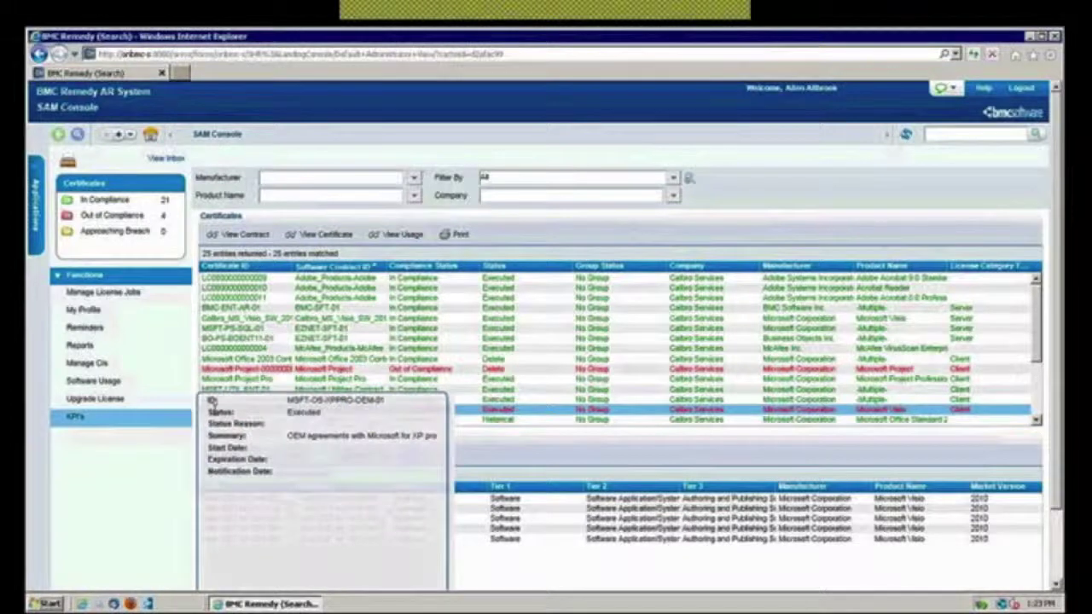
pyautogui.click(324, 234)
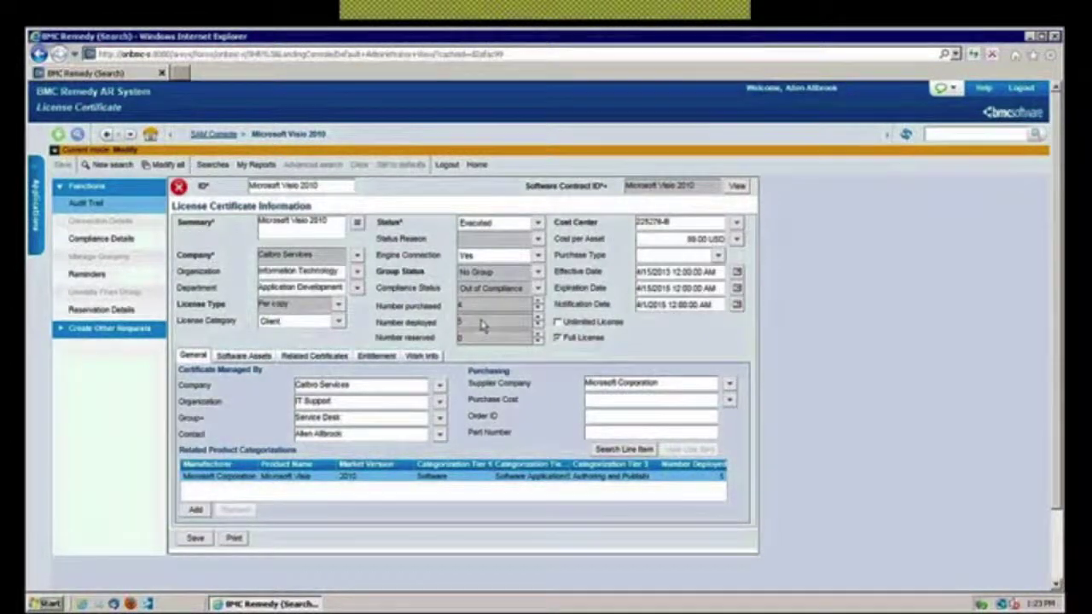
pyautogui.doubleClick(482, 325)
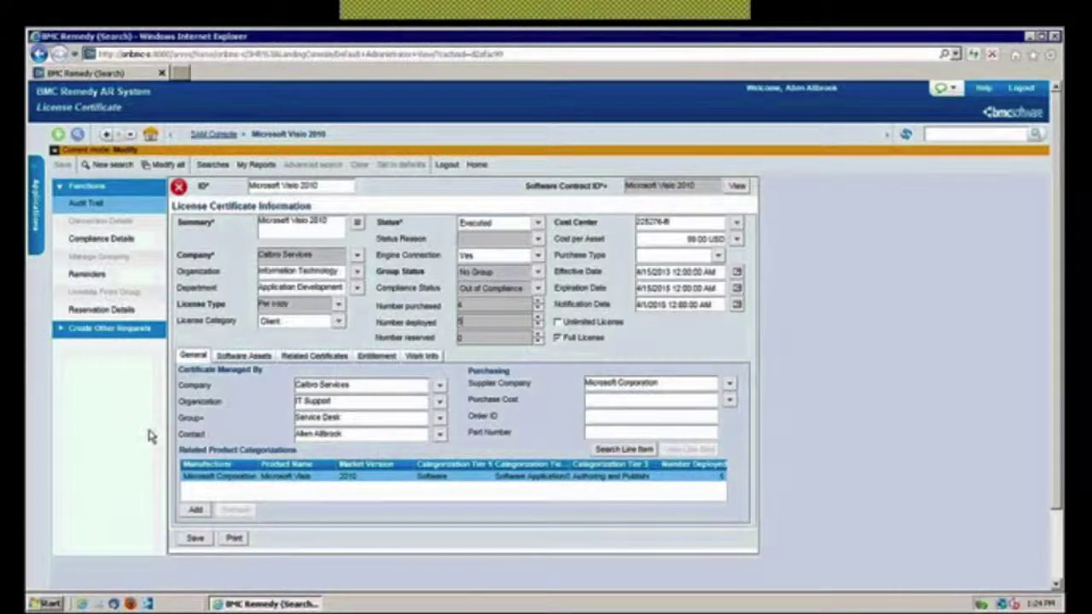
pyautogui.click(119, 239)
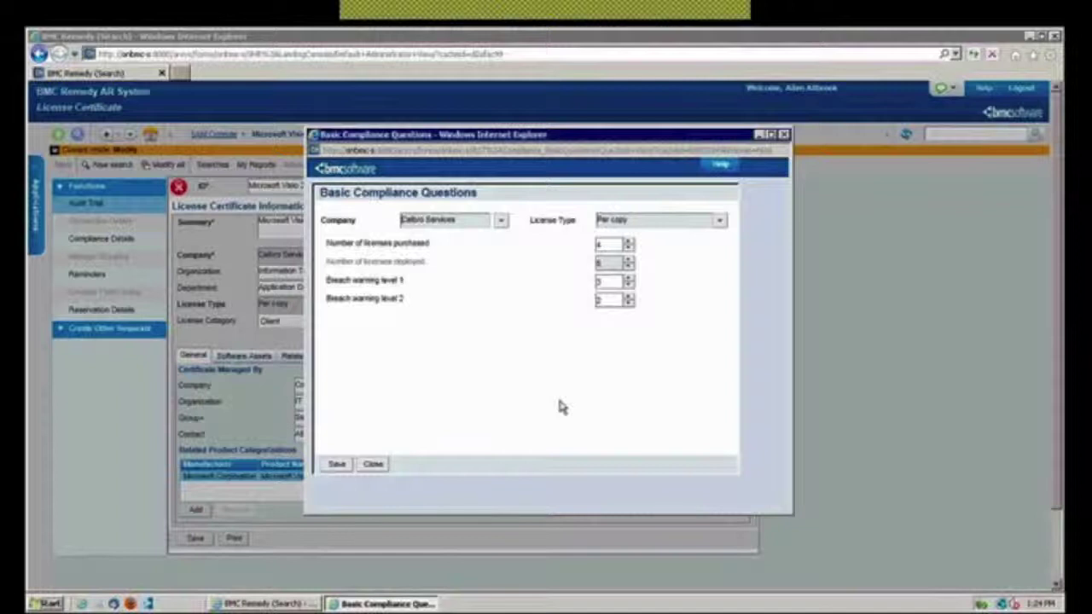
# Close the Basic Compliance Questions and open the Software Usage view from the SAM Console.
pyautogui.click(368, 467)
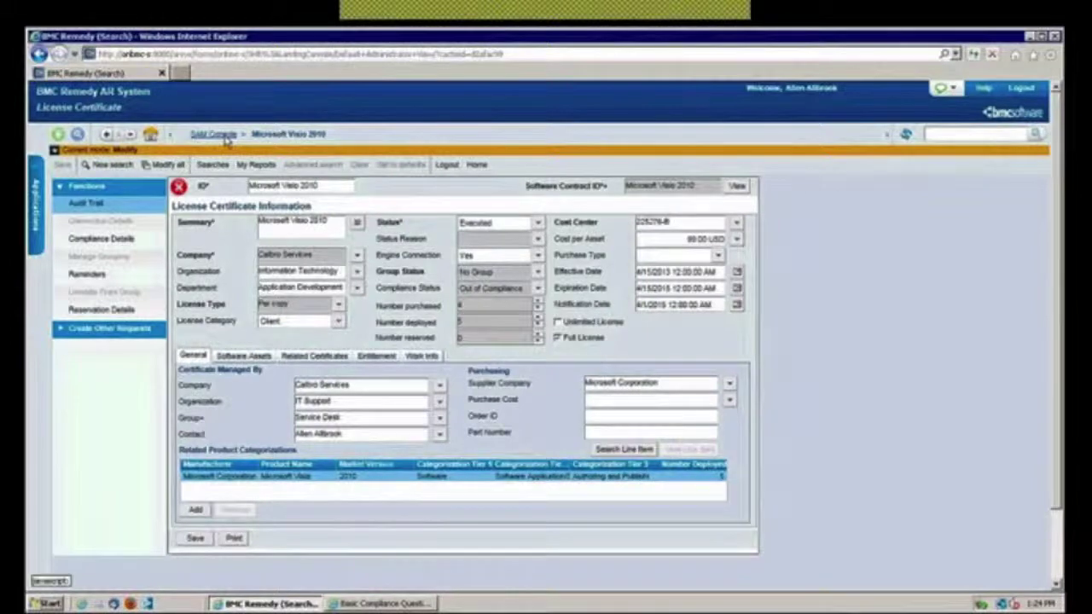
pyautogui.click(225, 139)
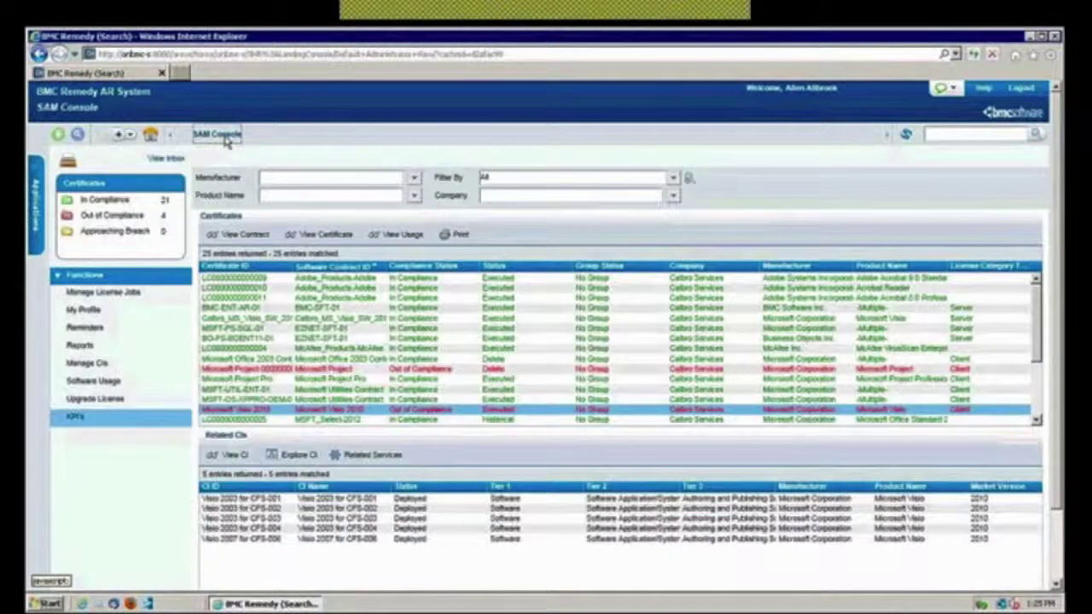
pyautogui.click(93, 382)
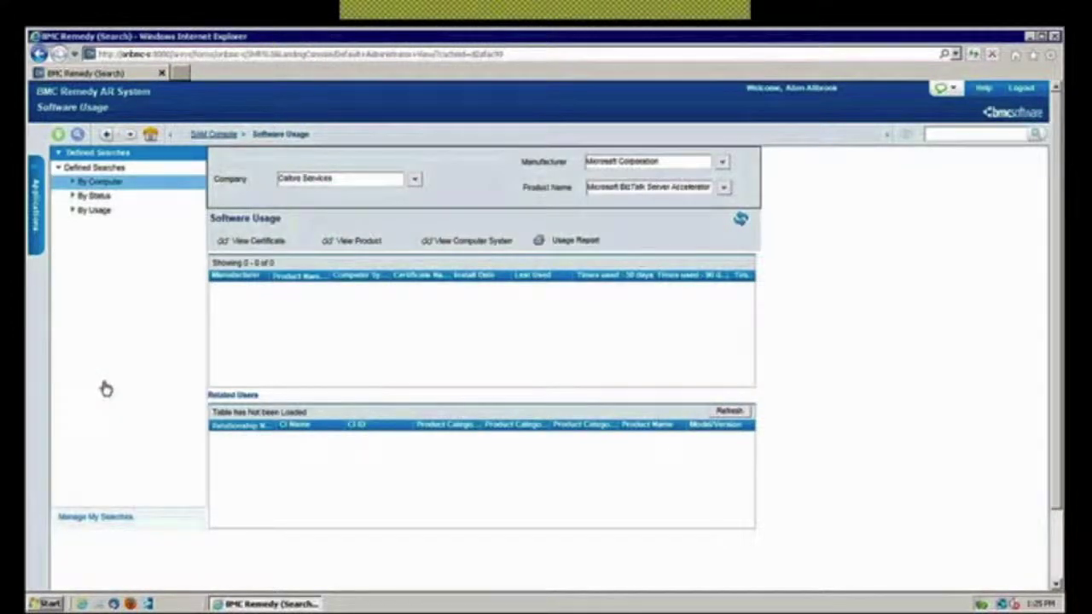
# Show the software usage records for the Microsoft Corporation product Microsoft Visio.
pyautogui.click(724, 189)
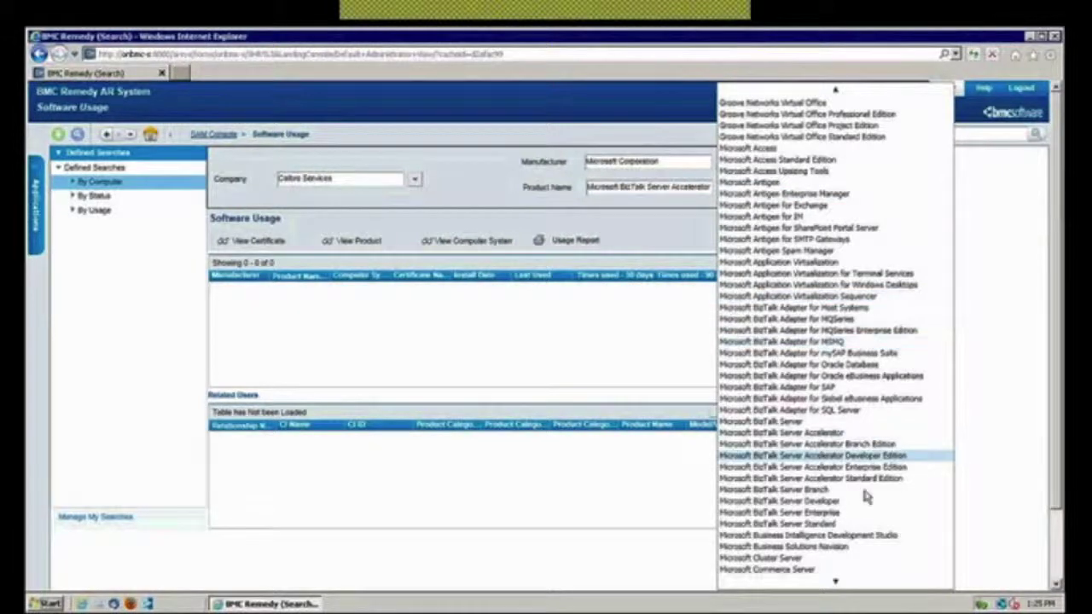
pyautogui.moveTo(835, 584)
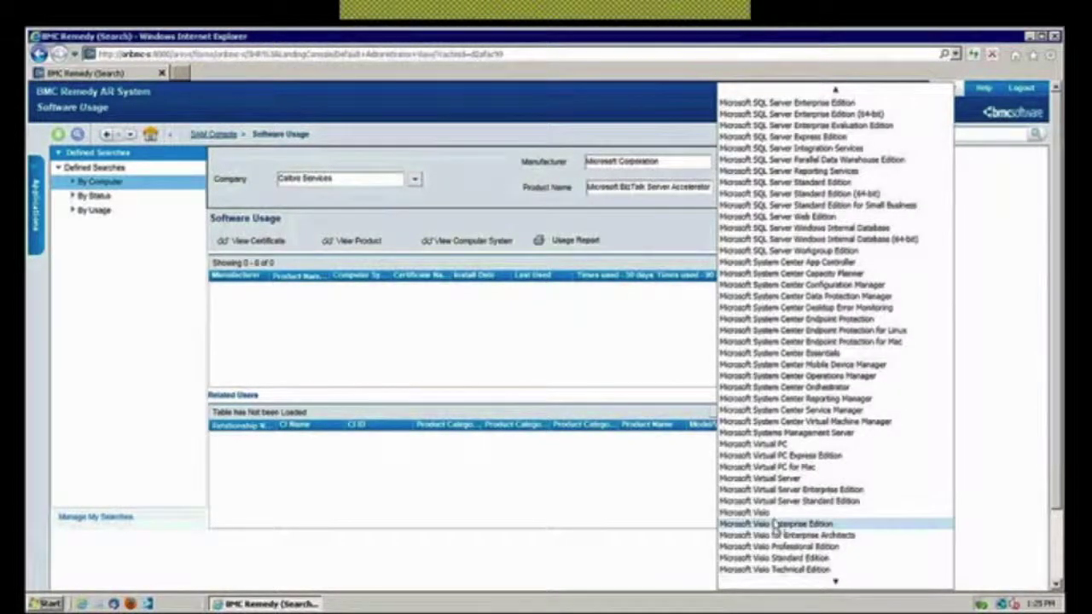
pyautogui.click(761, 514)
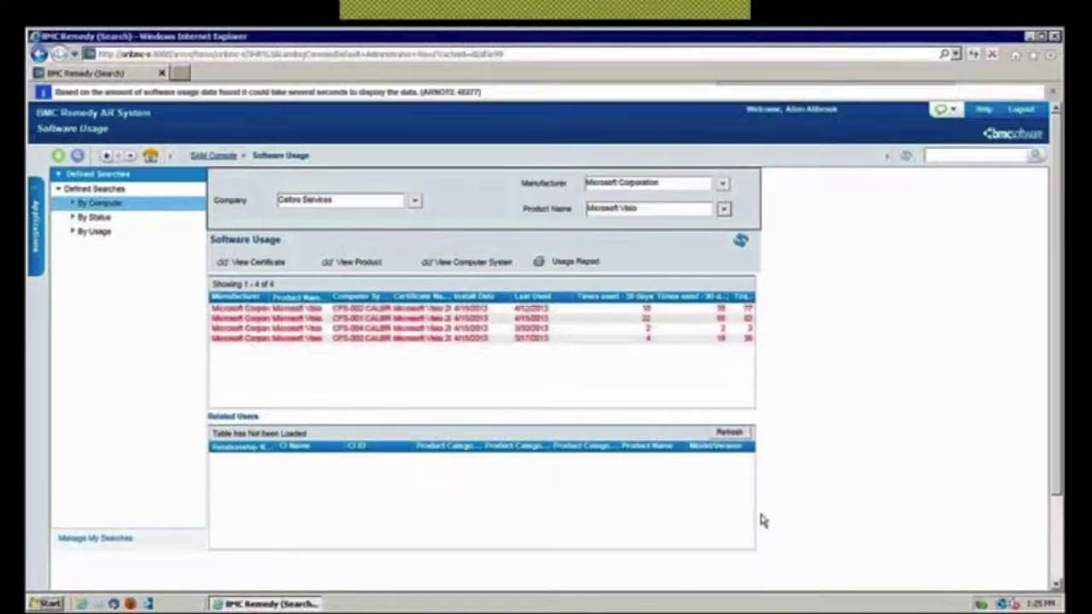
pyautogui.click(628, 309)
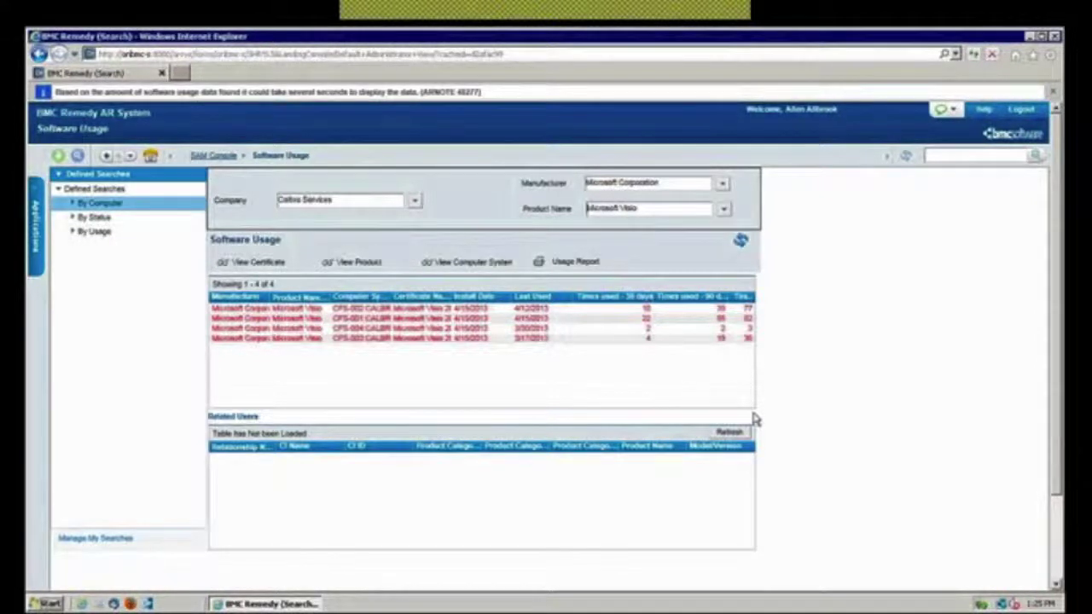
# Open the Contract Management Console from the application list to view the contracts.
pyautogui.click(186, 208)
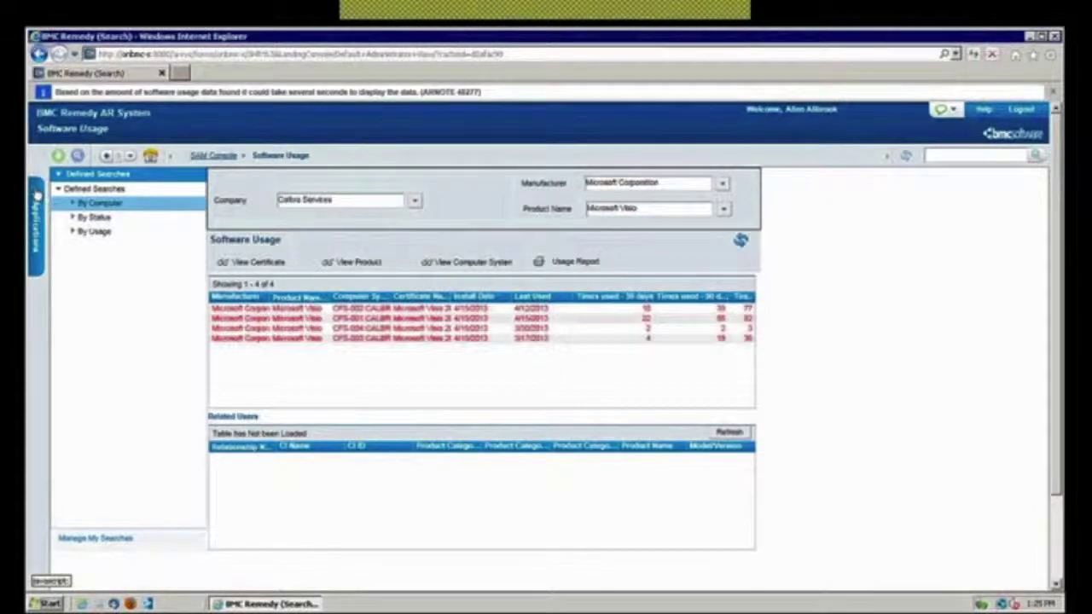
pyautogui.click(36, 194)
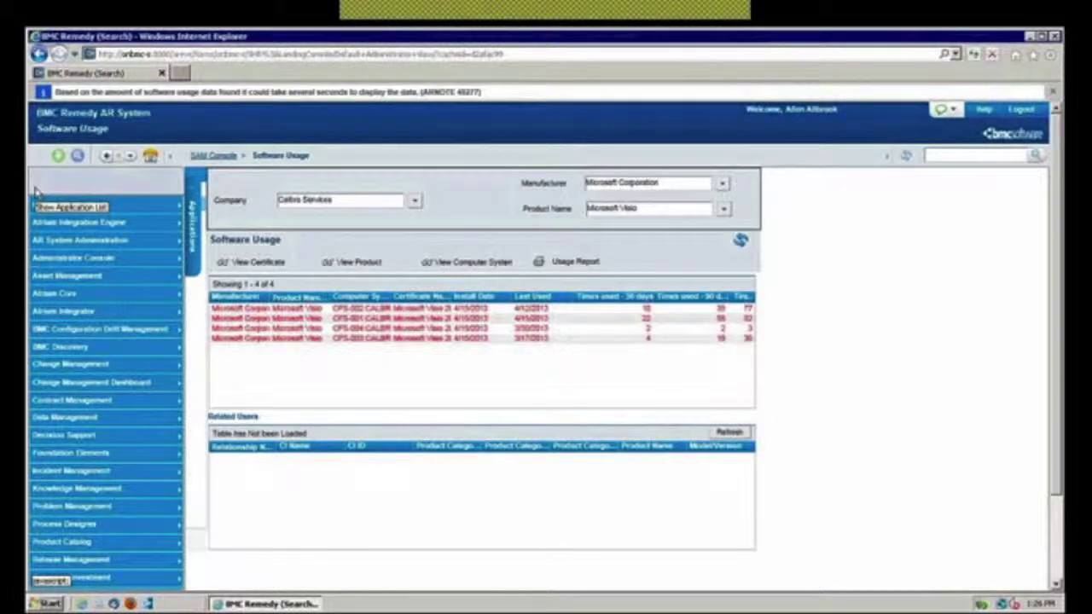
pyautogui.moveTo(92, 402)
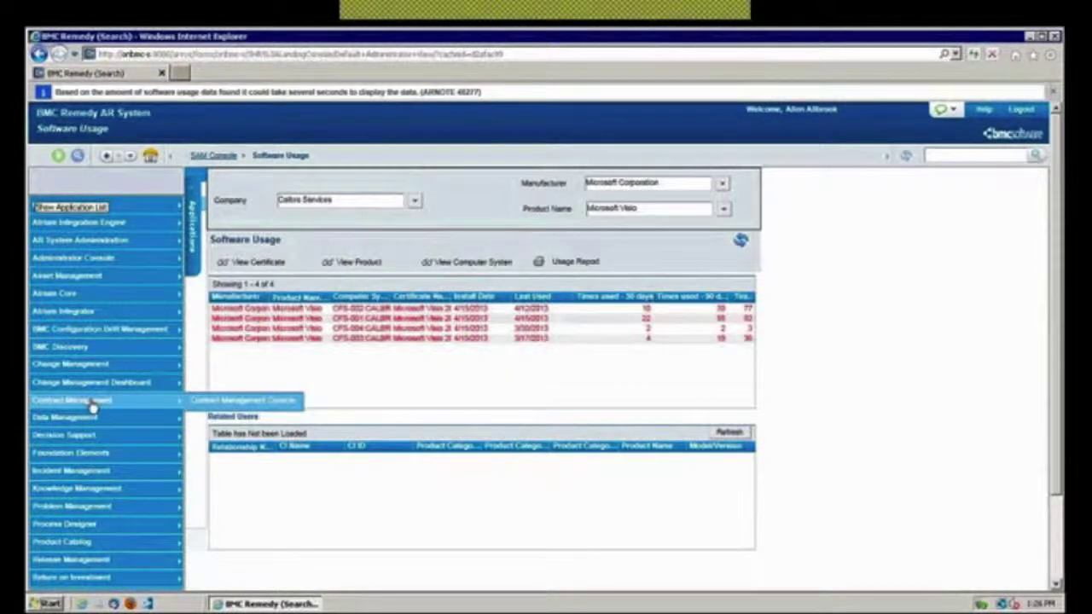
pyautogui.click(211, 402)
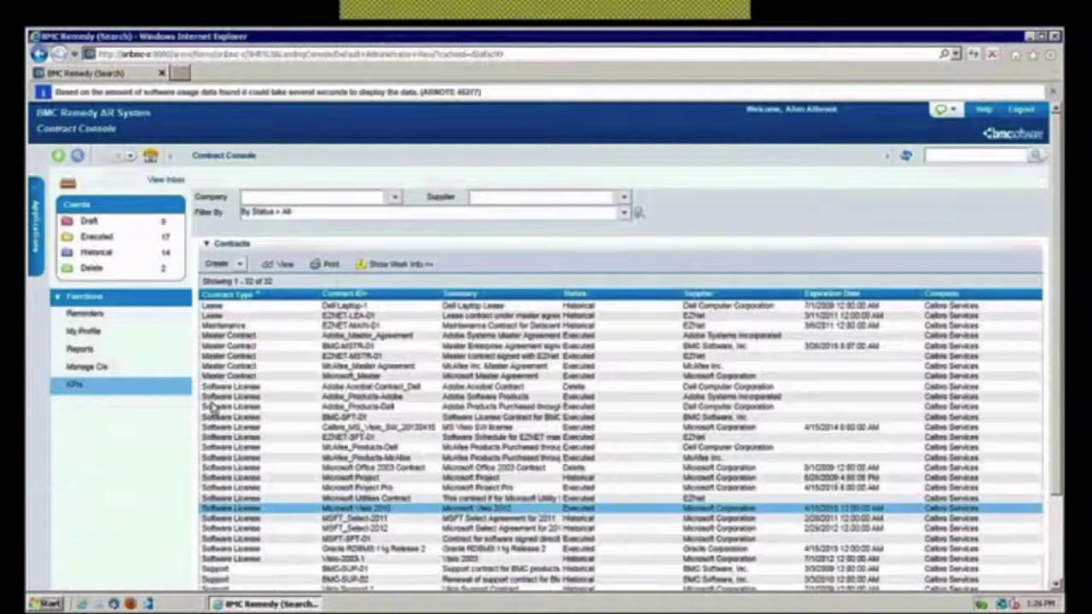
# Start a new Maintenance contract from the Contract Console and view its blank form.
pyautogui.click(242, 266)
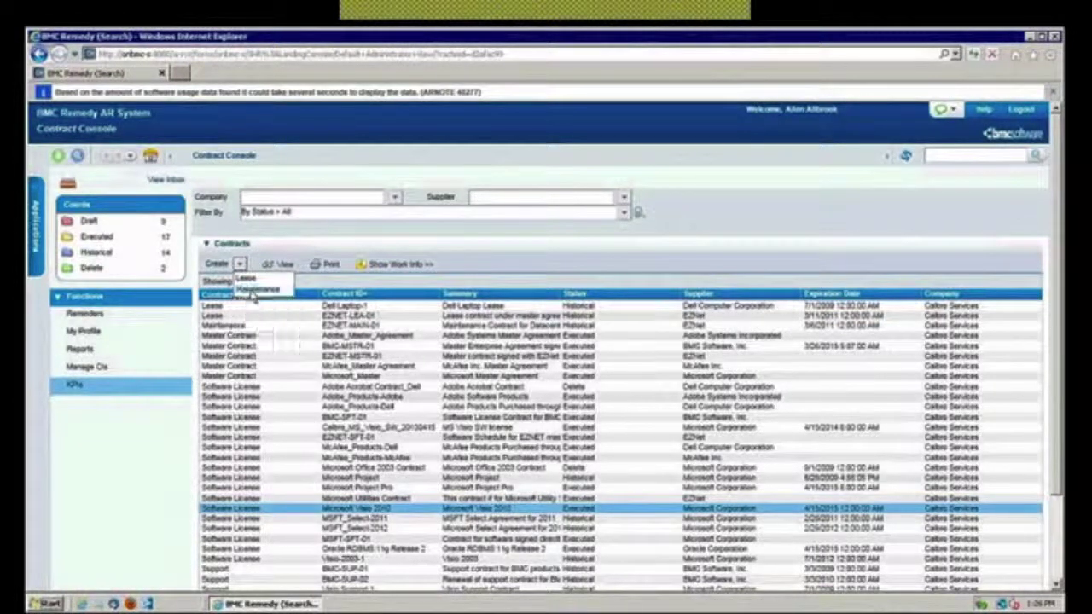
pyautogui.click(250, 290)
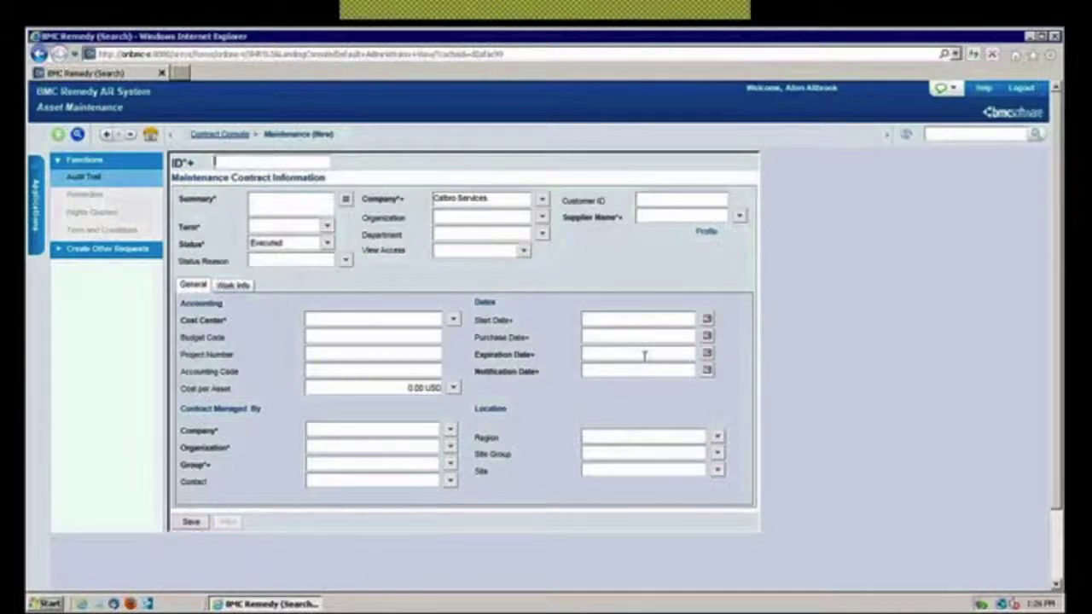
pyautogui.click(642, 354)
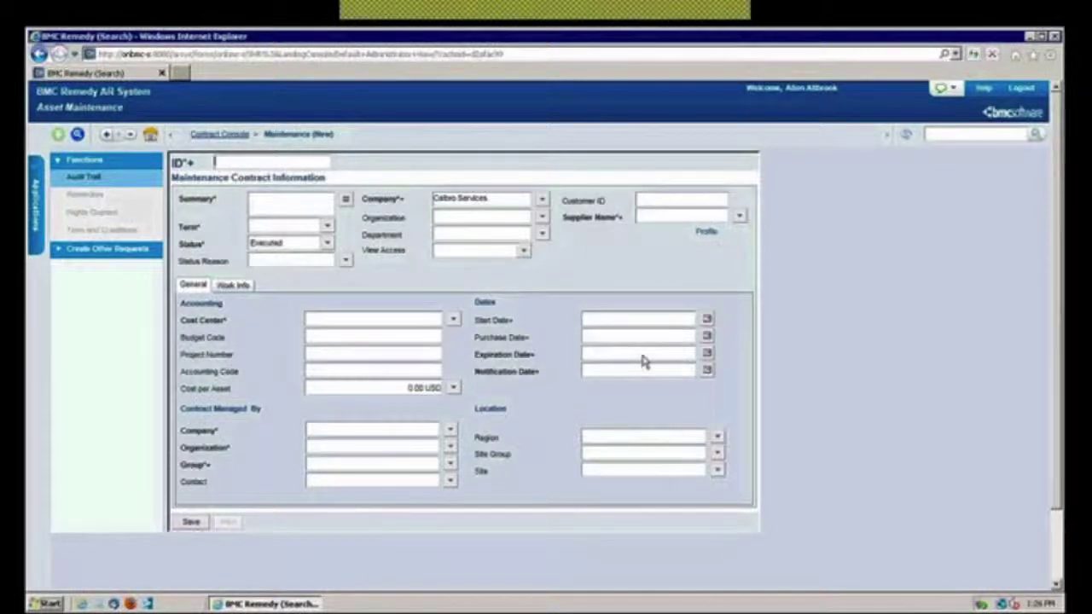